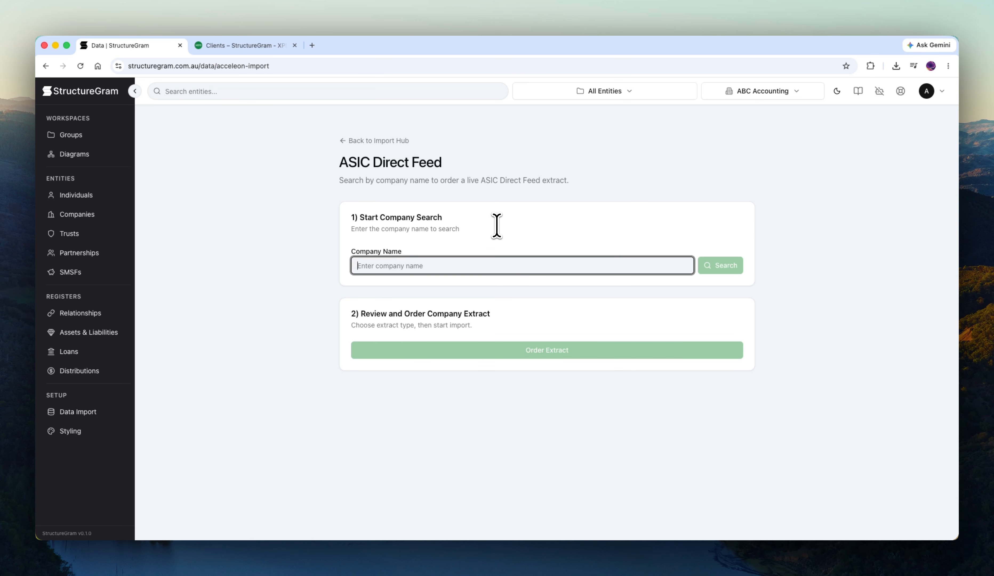
# Search the ASIC Direct Feed for "dental" companies and select The Dental Company Windsor Pty Ltd
pyautogui.write('dental')
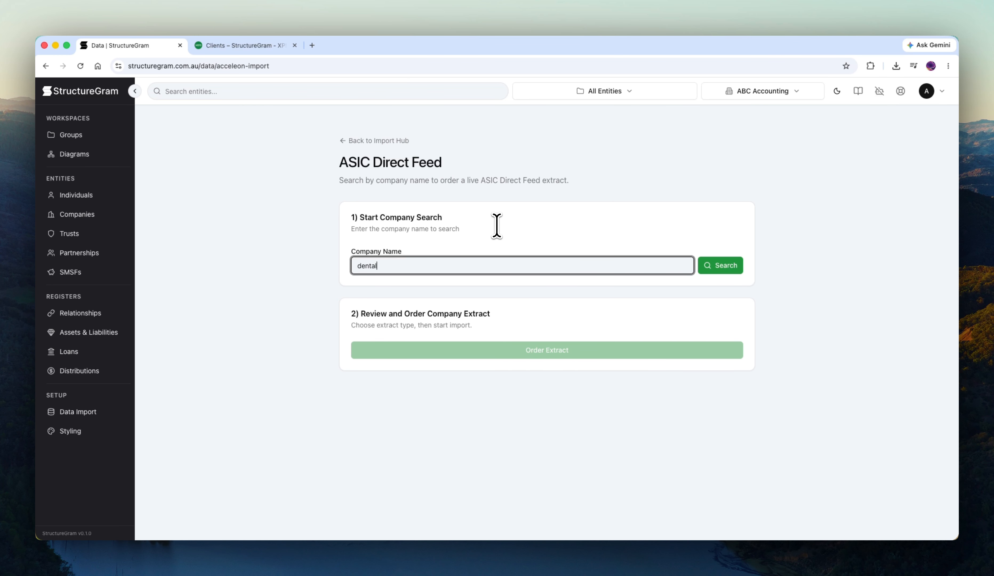
pyautogui.press('Return')
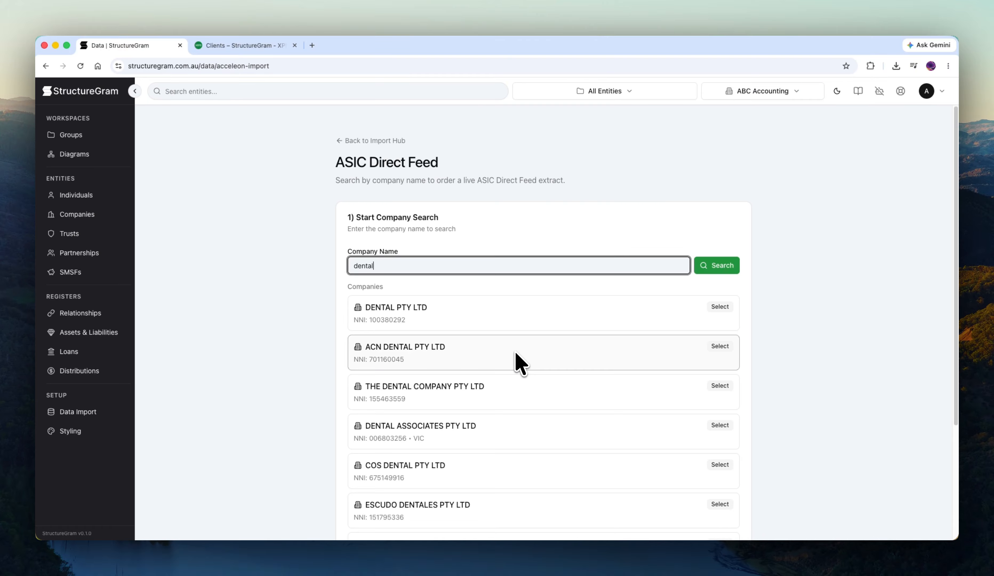
pyautogui.scroll(-4, 439, 350)
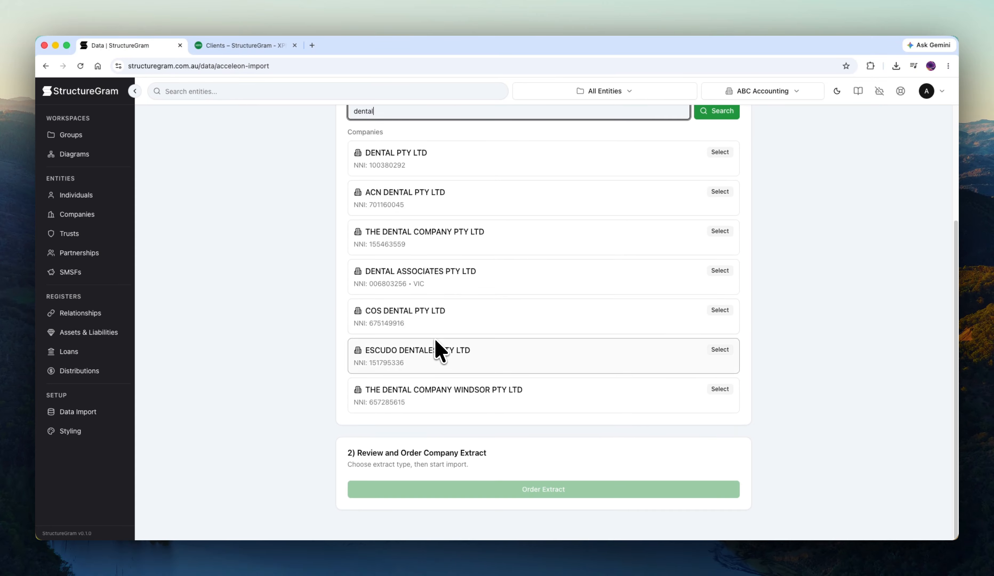
pyautogui.scroll(2, 440, 346)
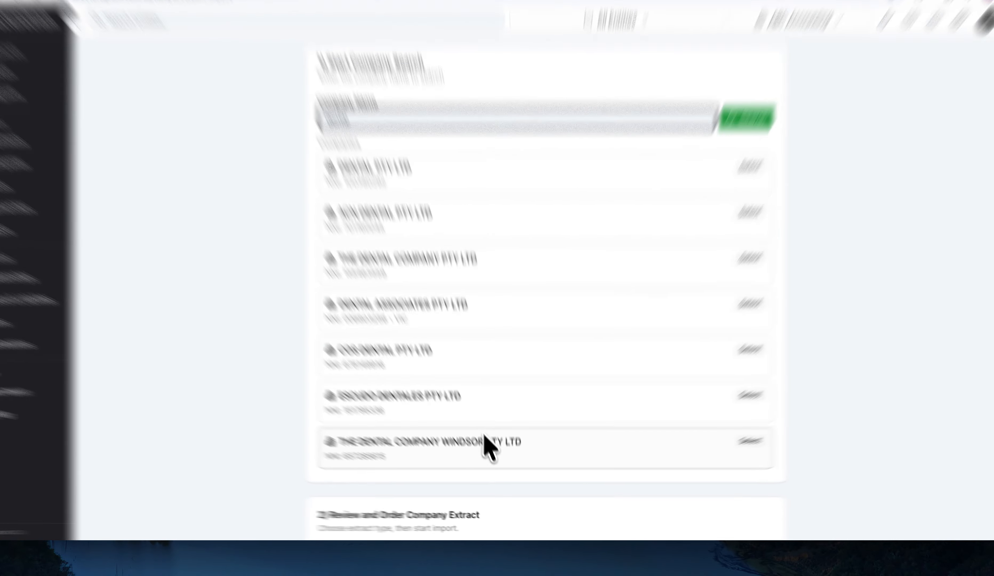
pyautogui.click(495, 460)
# Order the Current extract for the selected company and open the import review
pyautogui.scroll(-5, 501, 261)
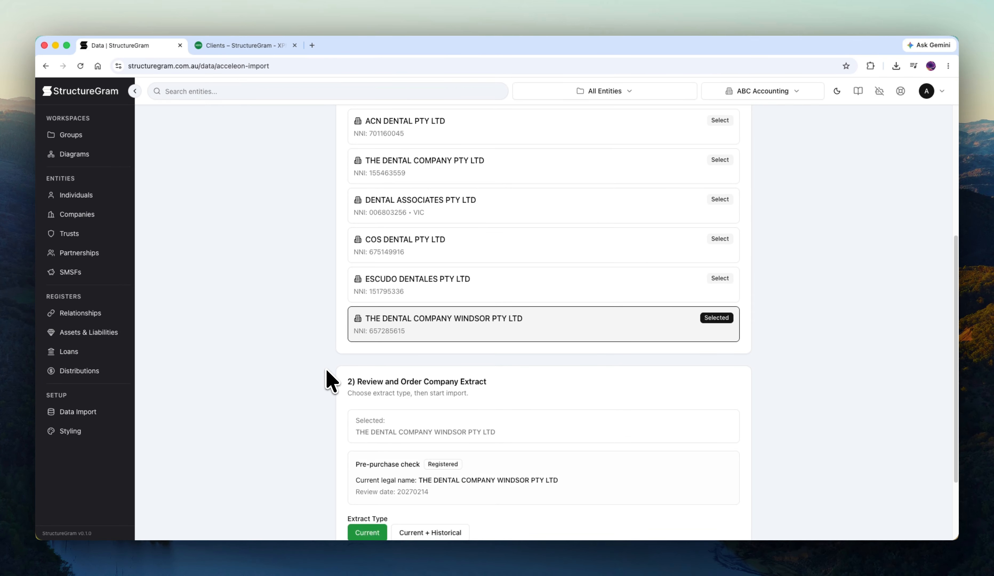
pyautogui.scroll(-2, 331, 372)
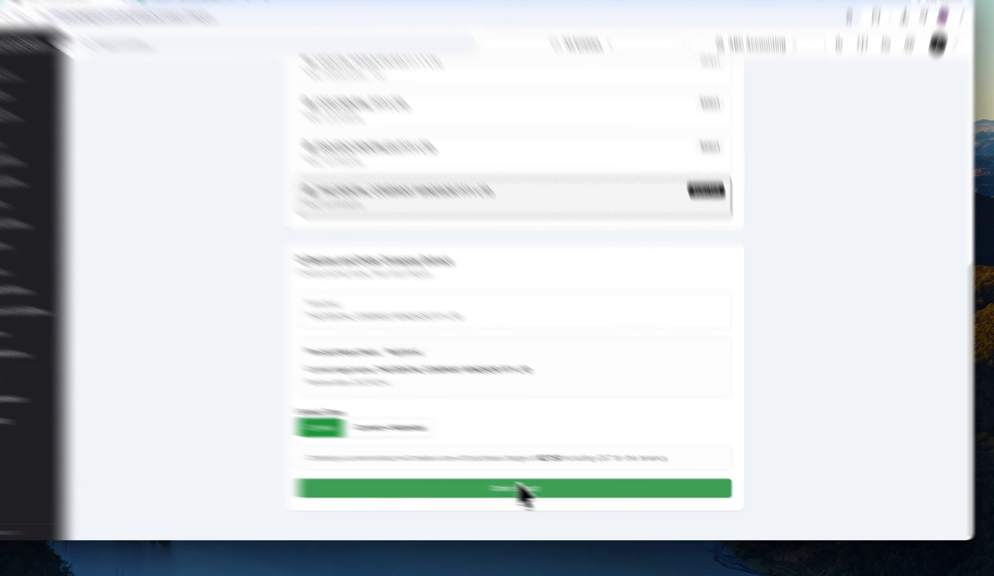
pyautogui.click(522, 493)
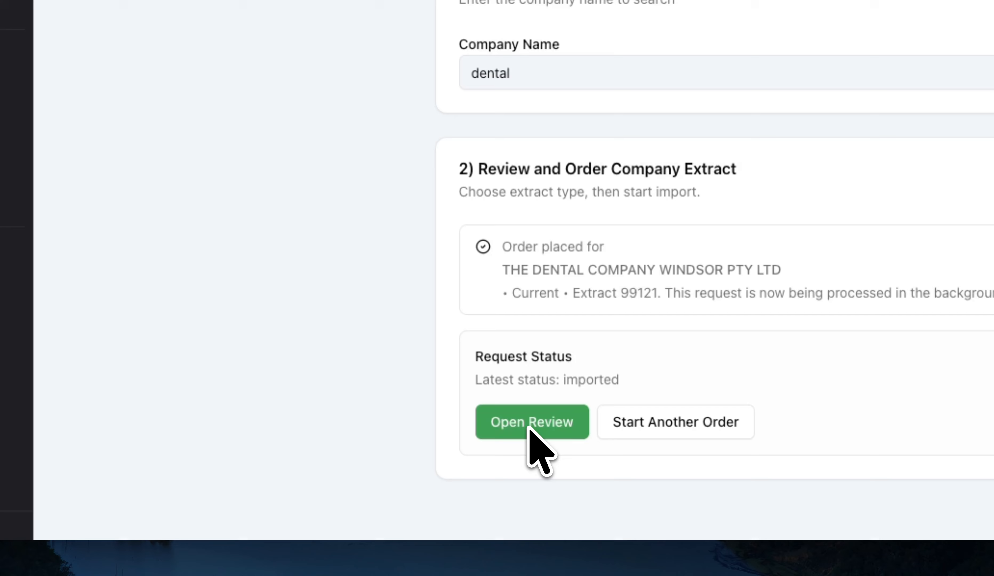
pyautogui.click(529, 428)
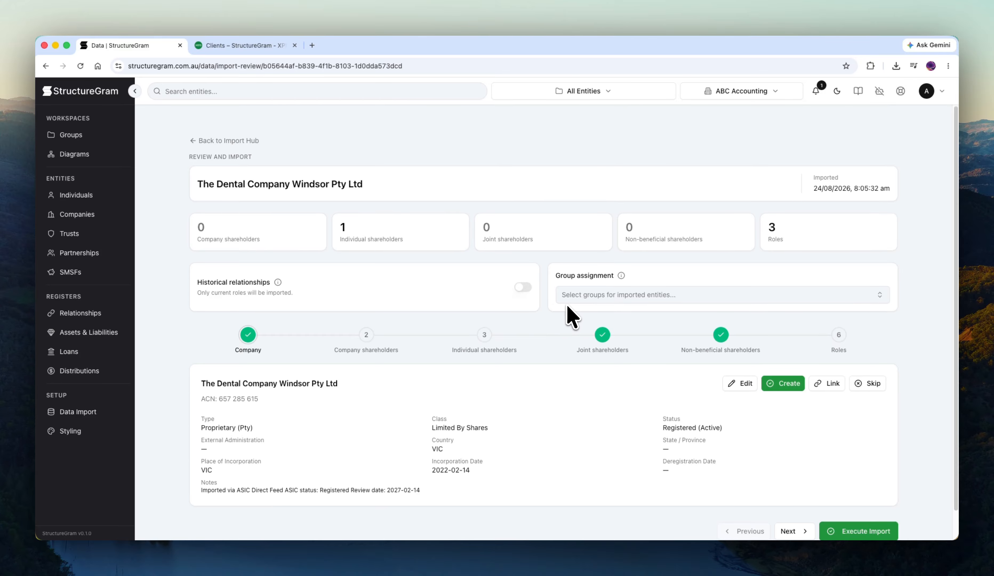
# Create a group named The Dental Company from the group assignment setting and assign the imported entities to it
pyautogui.click(572, 300)
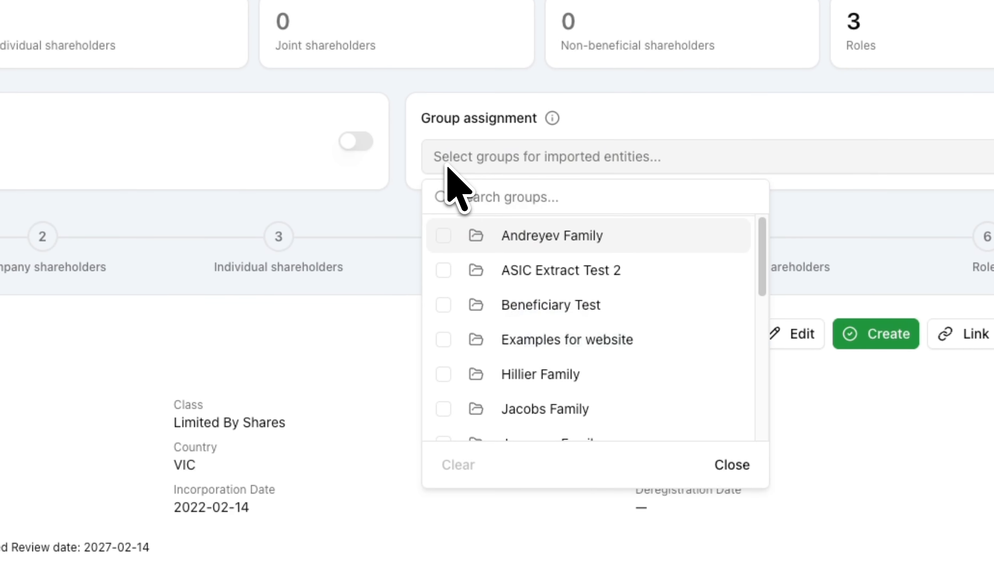
pyautogui.scroll(-5, 594, 308)
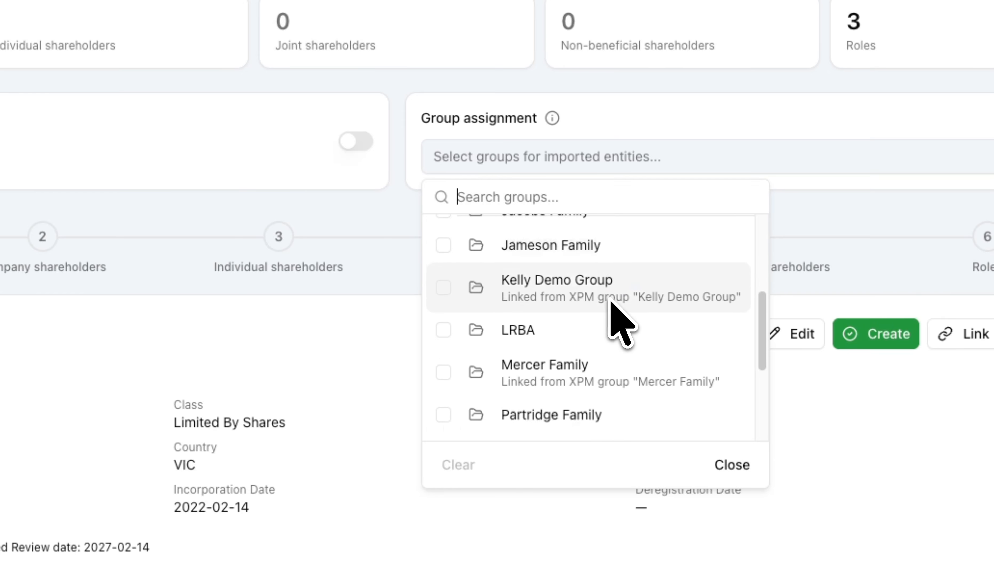
pyautogui.scroll(-3, 614, 316)
pyautogui.click(568, 419)
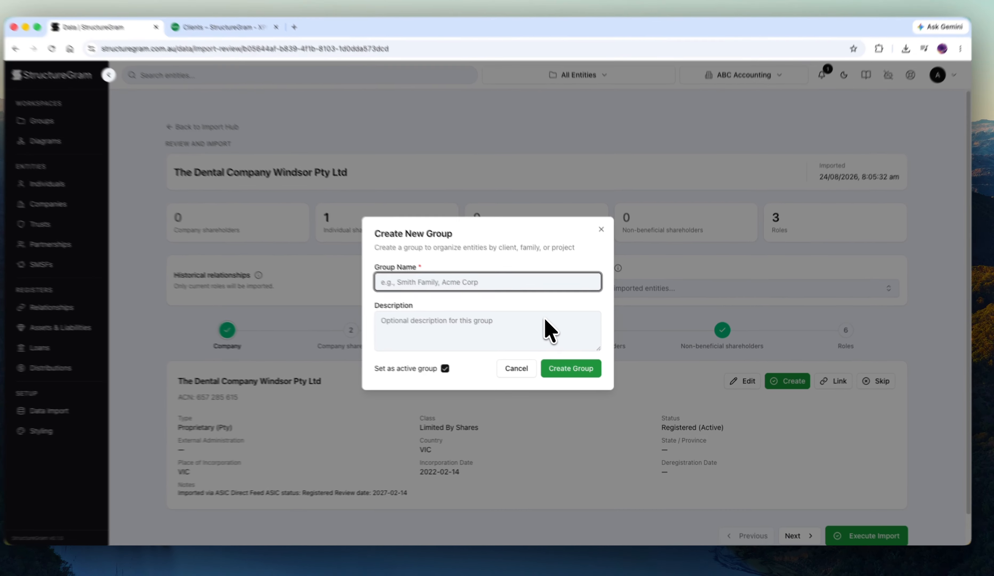
pyautogui.write('The Dental Company')
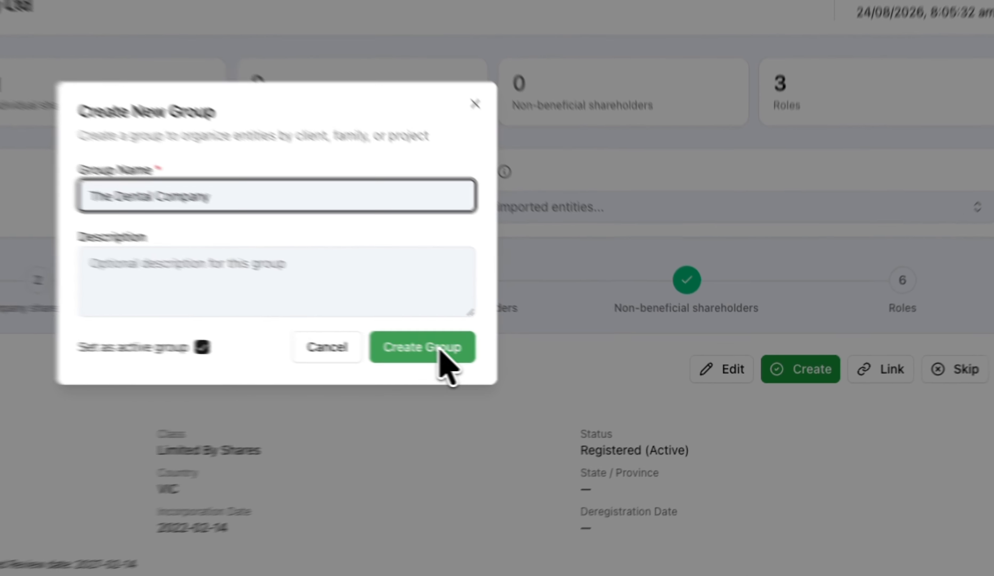
pyautogui.click(589, 371)
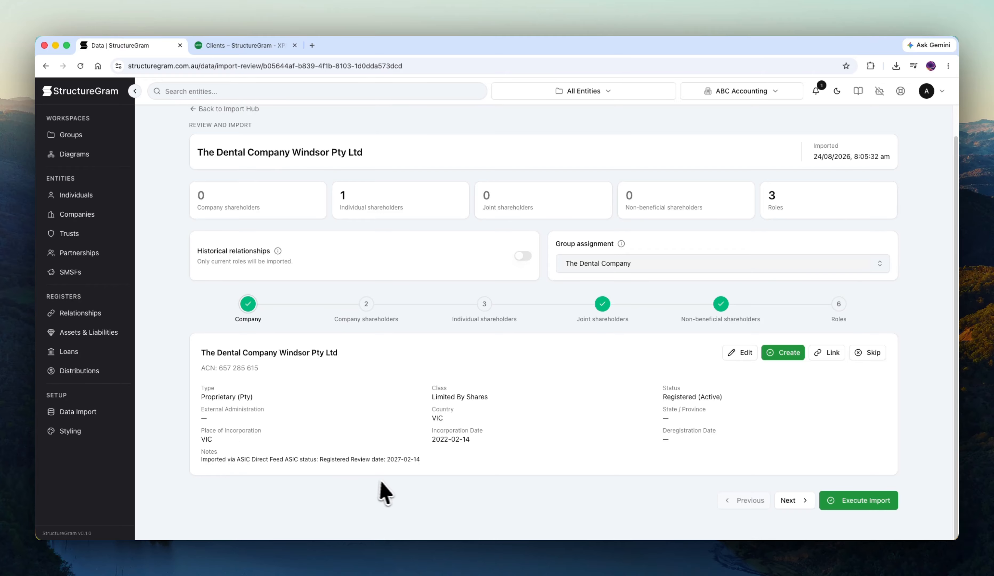
# Go through the shareholder and role review stages with the default import choices, and execute the import
pyautogui.click(792, 497)
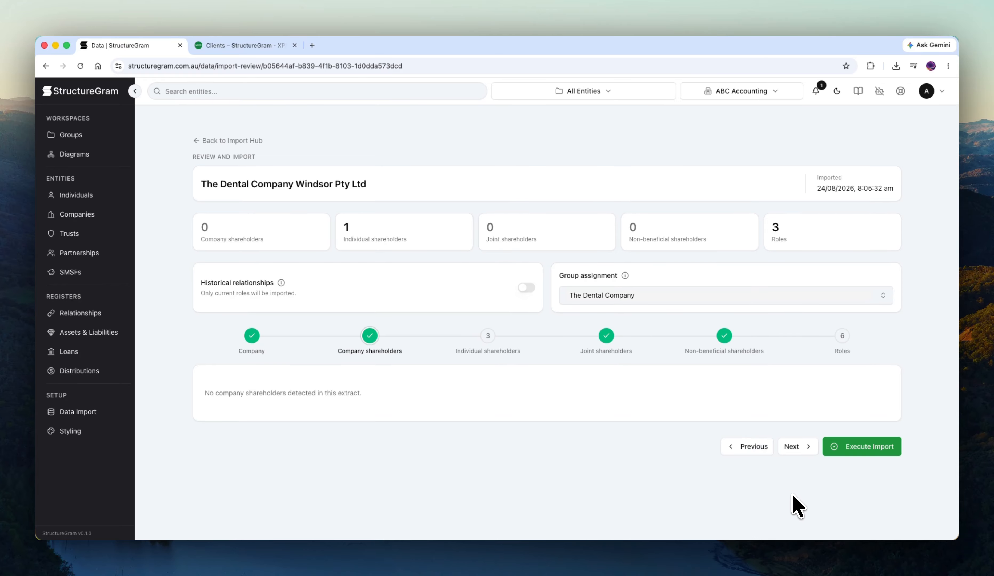
pyautogui.click(795, 451)
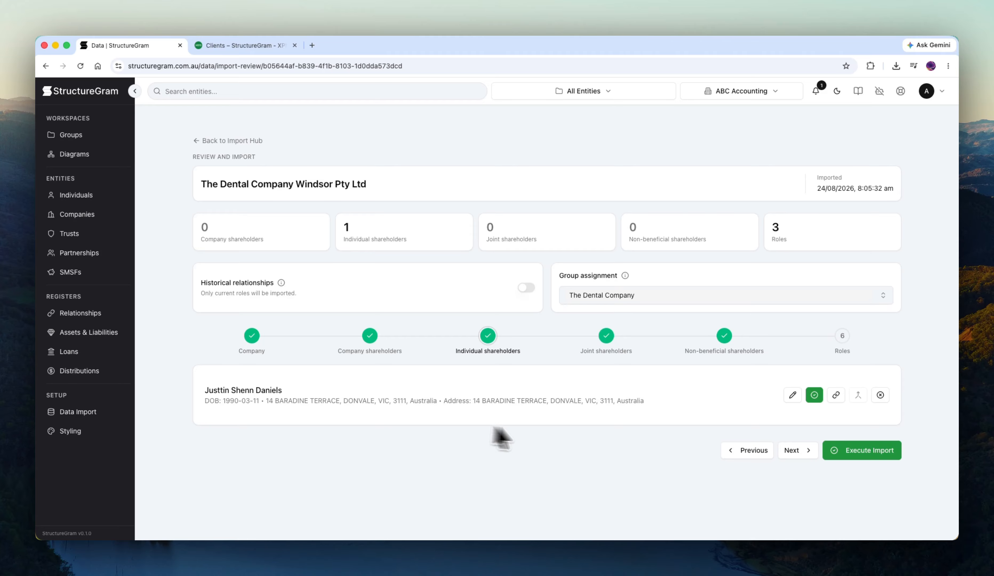
pyautogui.click(795, 451)
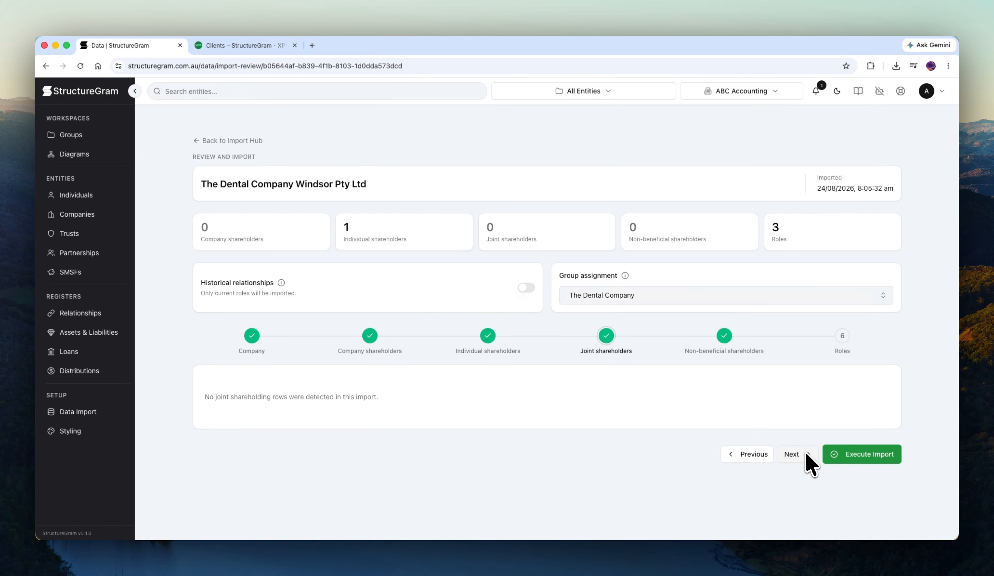
pyautogui.click(803, 460)
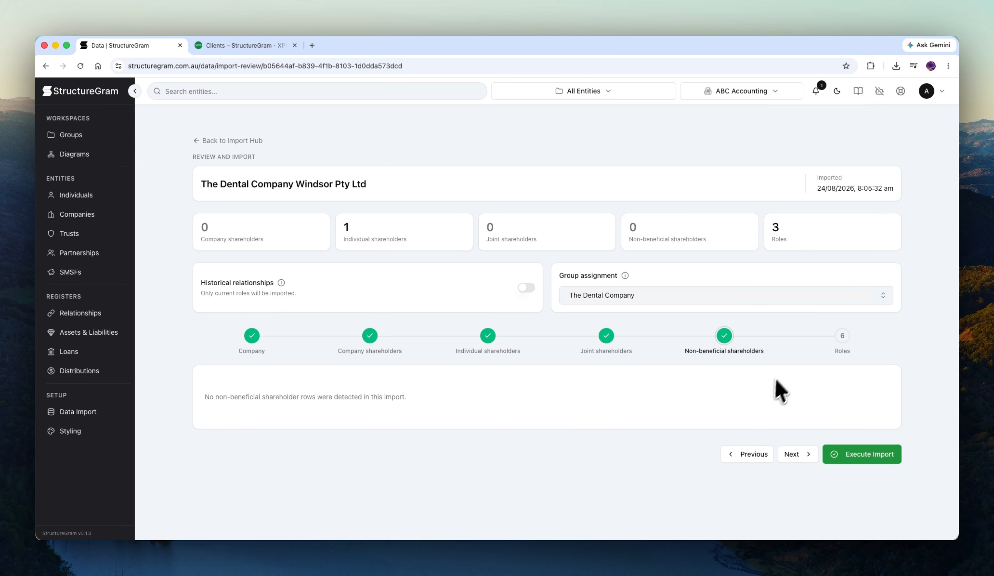
pyautogui.click(811, 455)
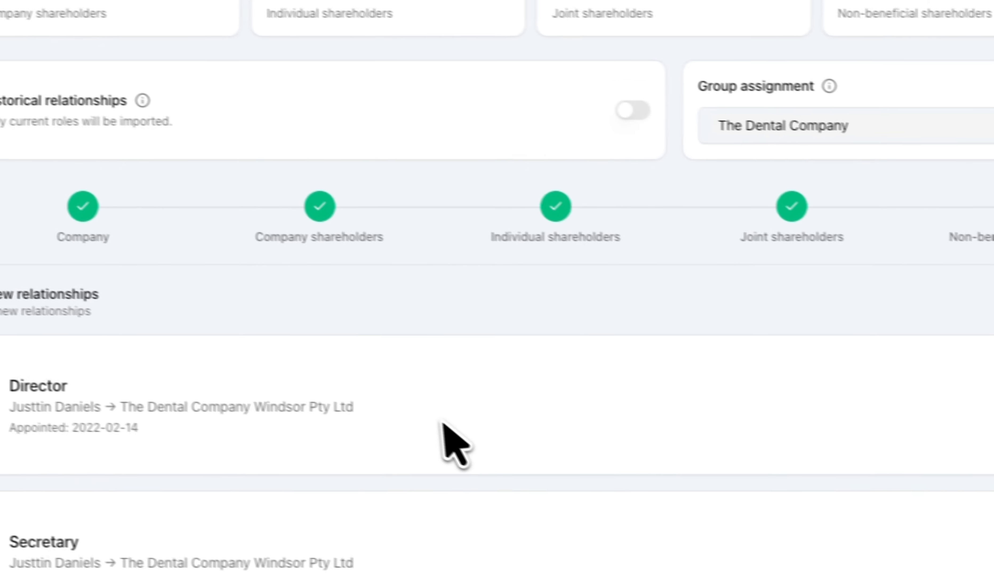
pyautogui.scroll(-5, 512, 368)
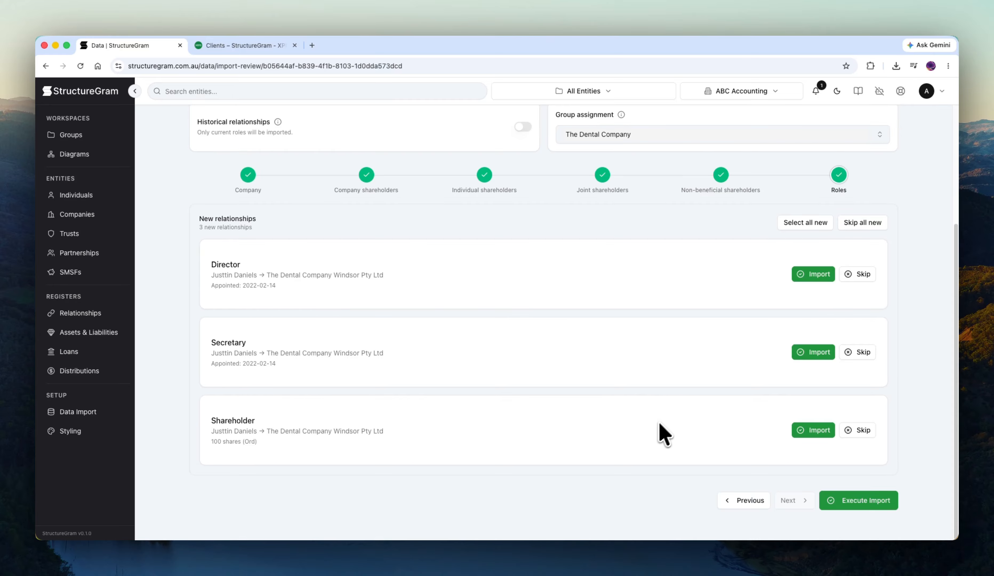
pyautogui.click(846, 500)
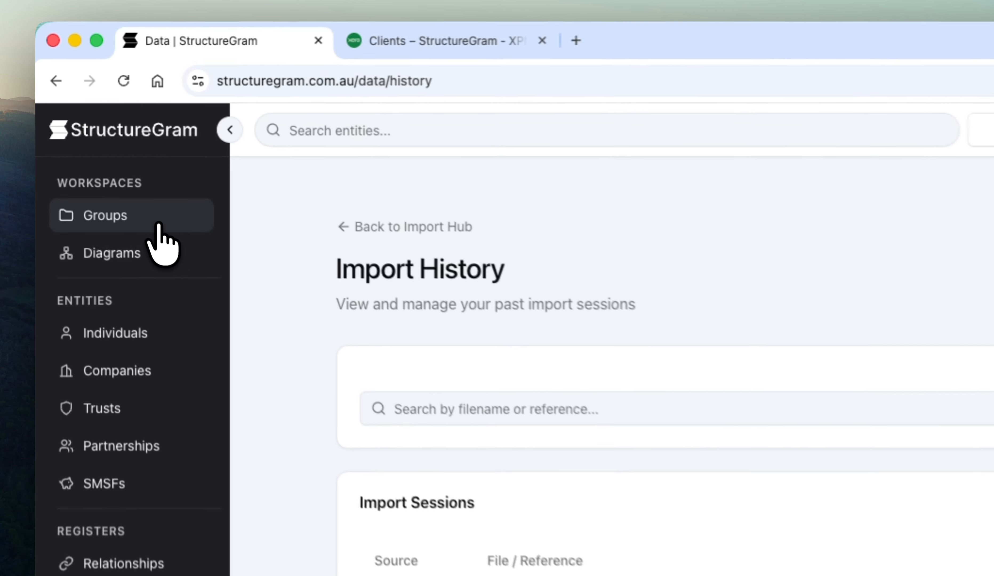
# Make The Dental Company the active group and view its individuals and the record of The Dental Company Windsor Pty Ltd
pyautogui.click(158, 226)
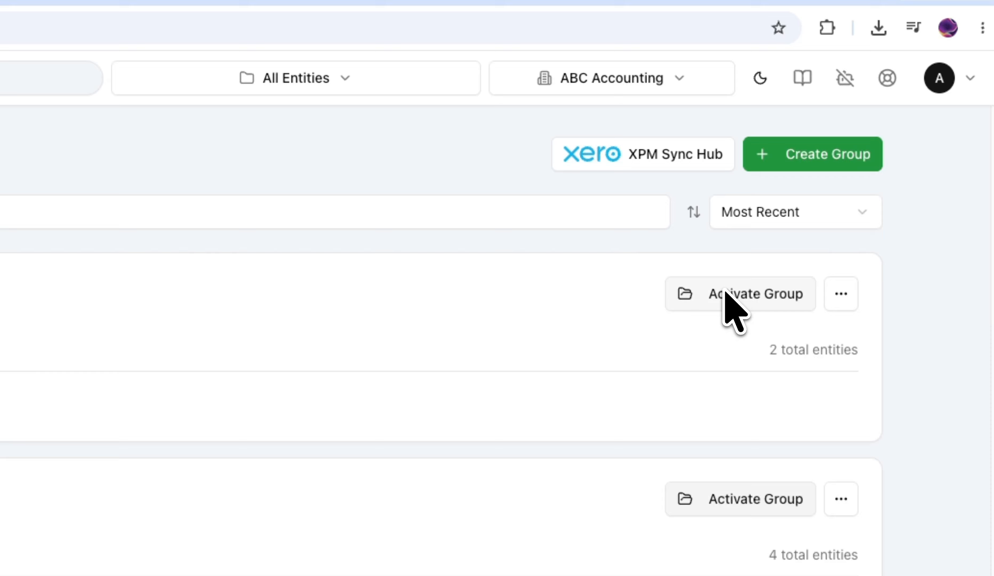
pyautogui.click(727, 305)
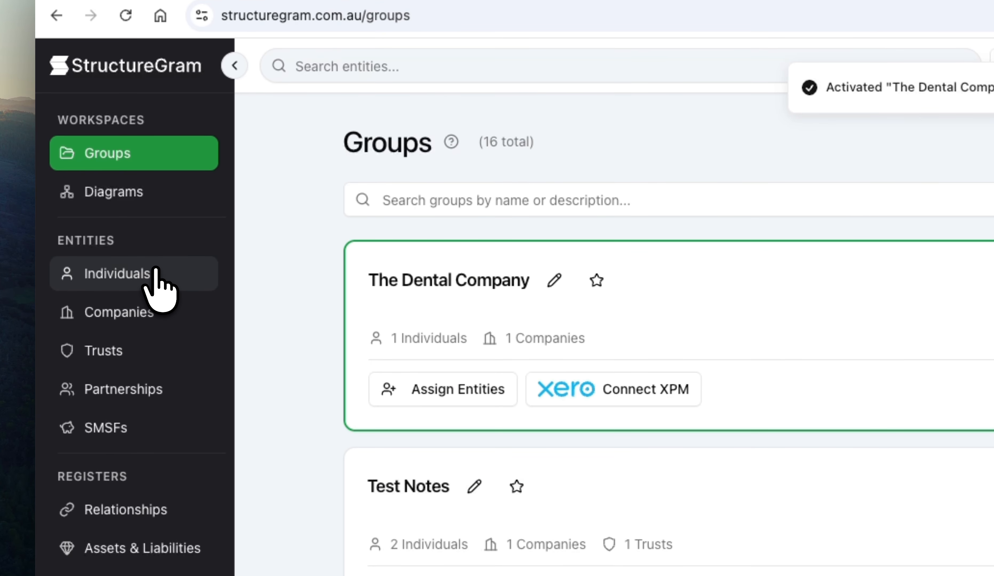
pyautogui.click(156, 277)
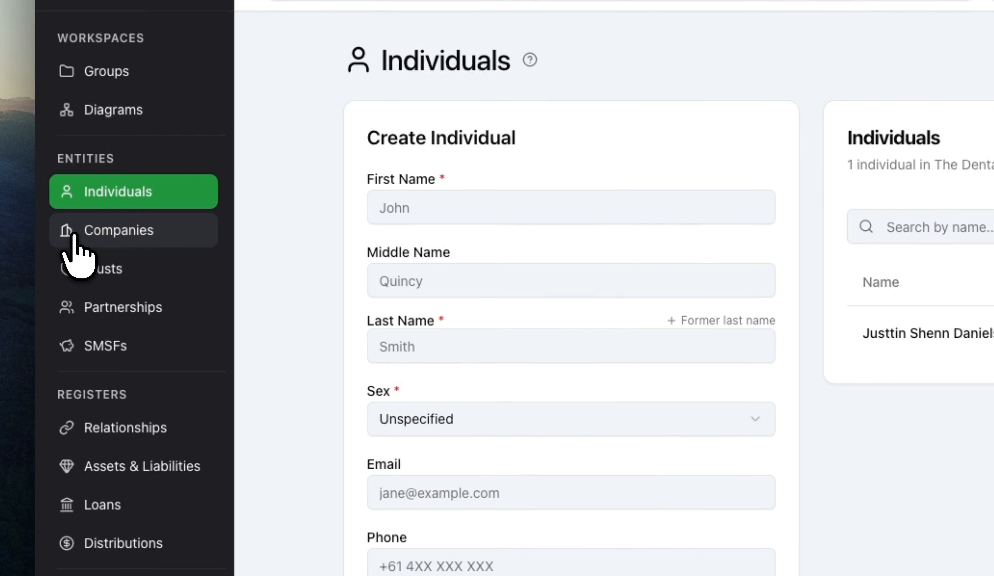
pyautogui.click(74, 233)
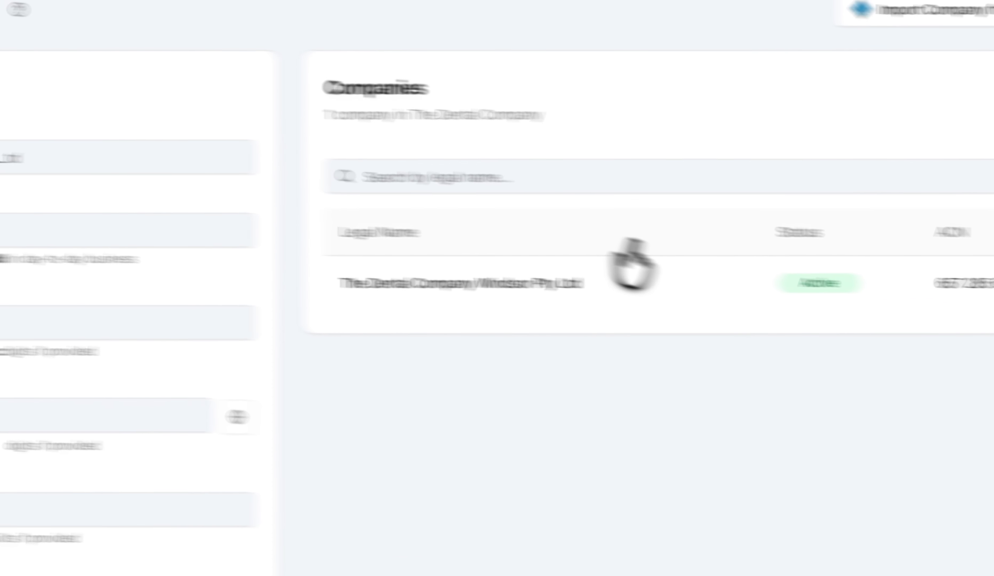
pyautogui.click(383, 277)
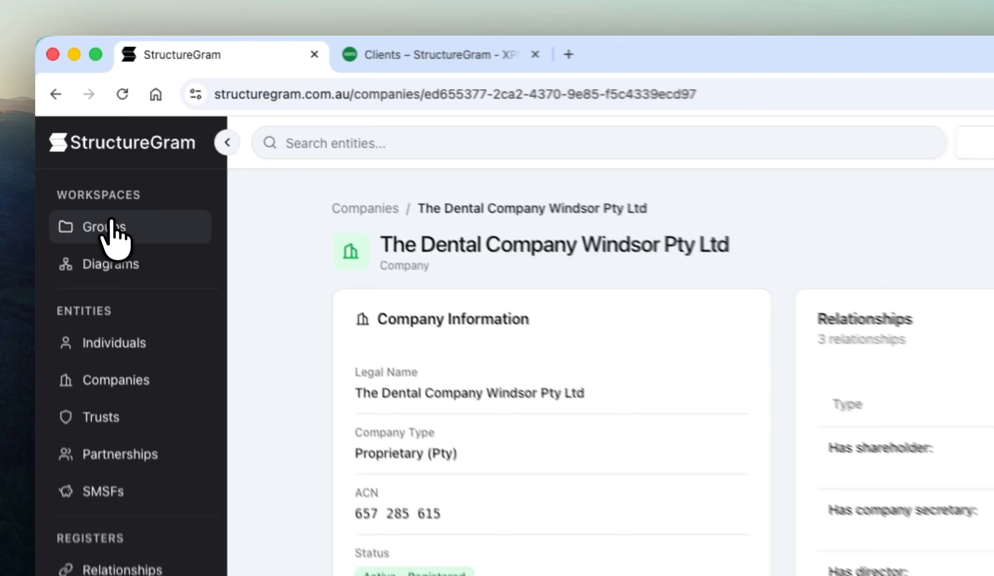
# Connect The Dental Company group to XPM by creating it as a new XPM group
pyautogui.click(69, 135)
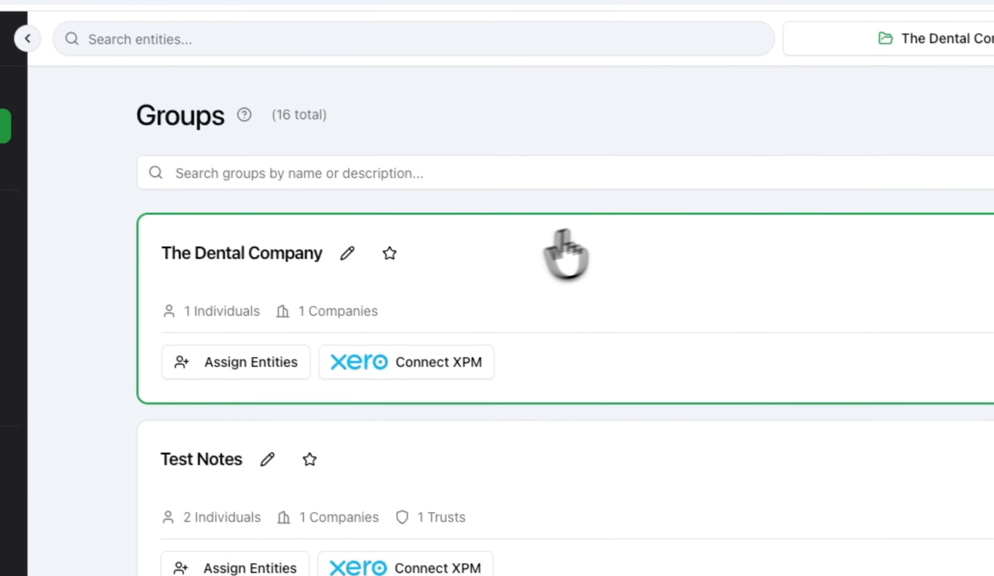
pyautogui.click(436, 363)
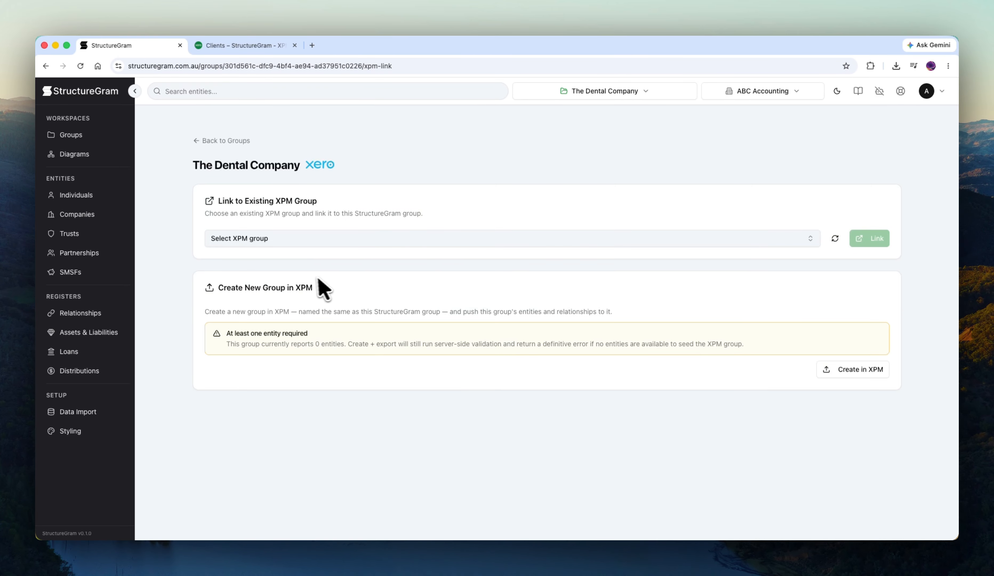
pyautogui.click(307, 240)
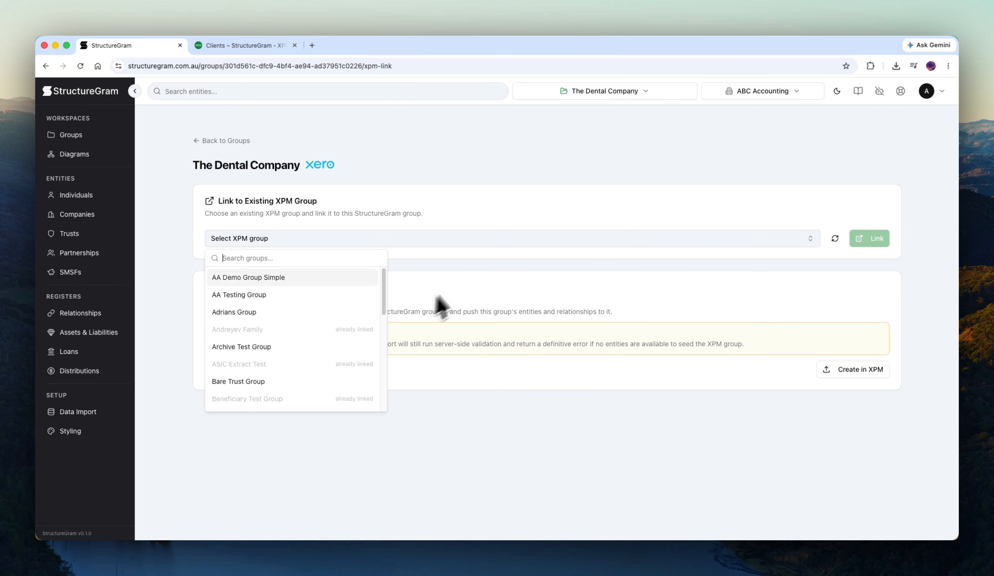
pyautogui.click(467, 283)
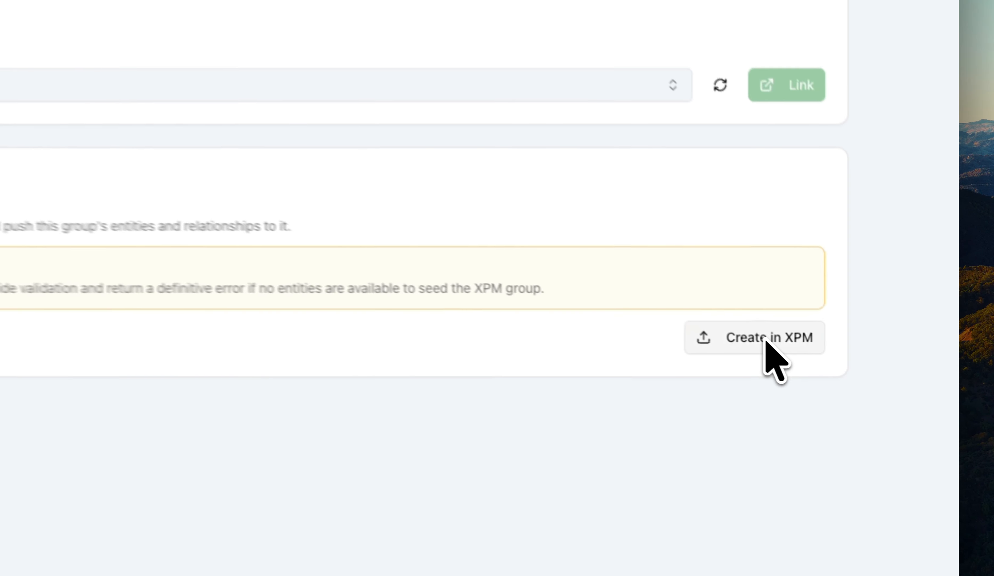
pyautogui.click(858, 372)
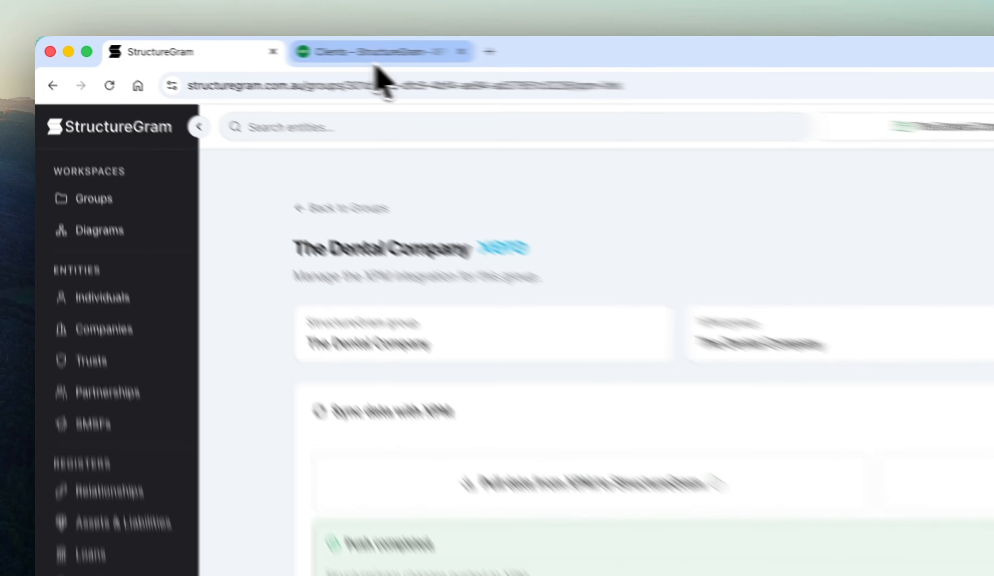
# Switch to Xero Practice Manager, reload the client groups and open The Dental Company group
pyautogui.click(241, 45)
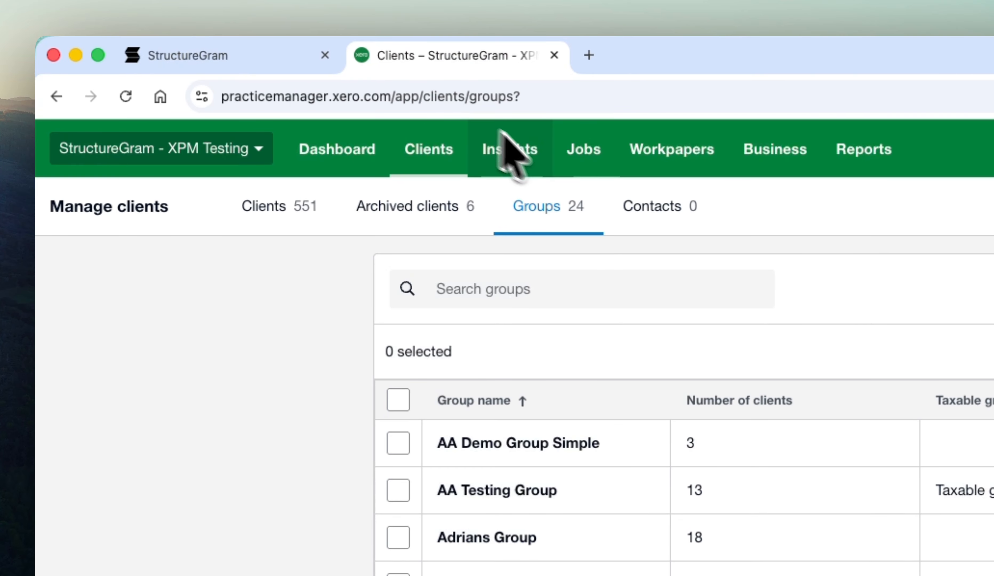
pyautogui.click(125, 96)
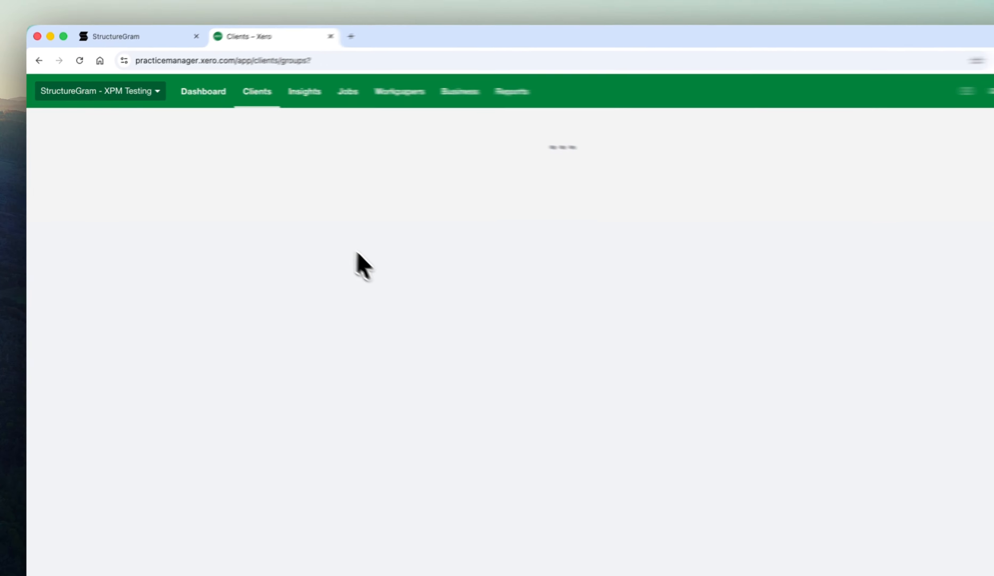
pyautogui.scroll(-2, 390, 275)
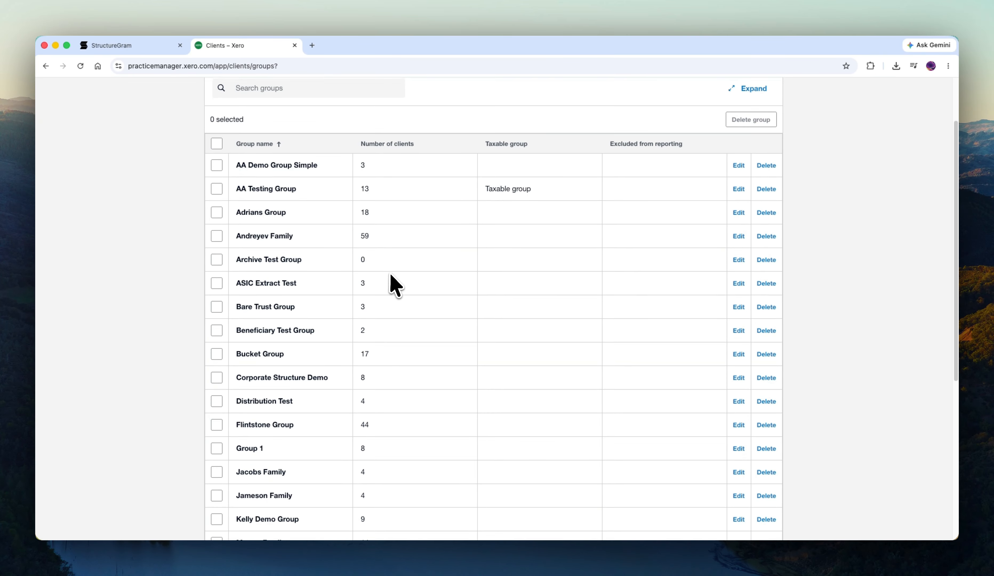
pyautogui.scroll(-10, 391, 281)
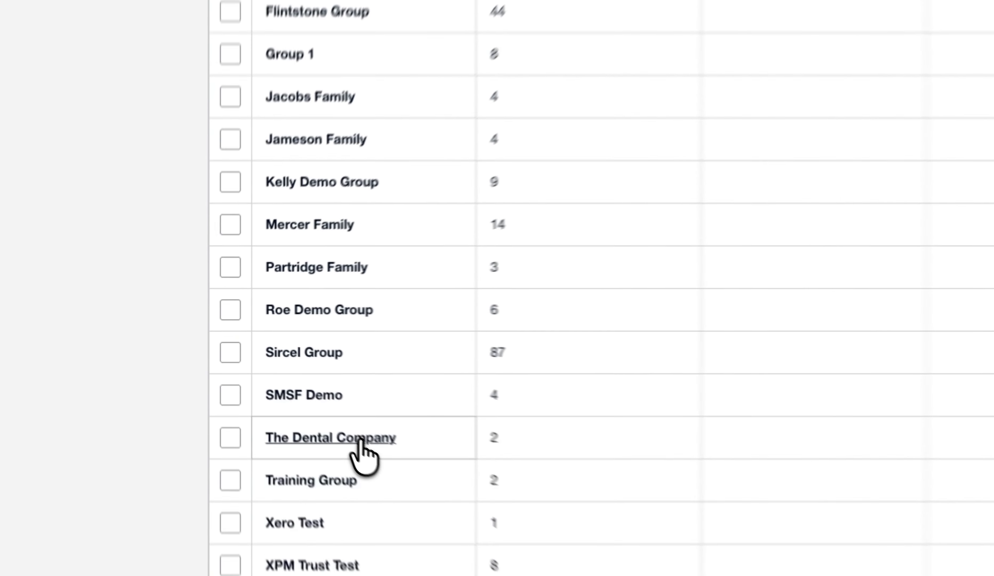
pyautogui.click(305, 386)
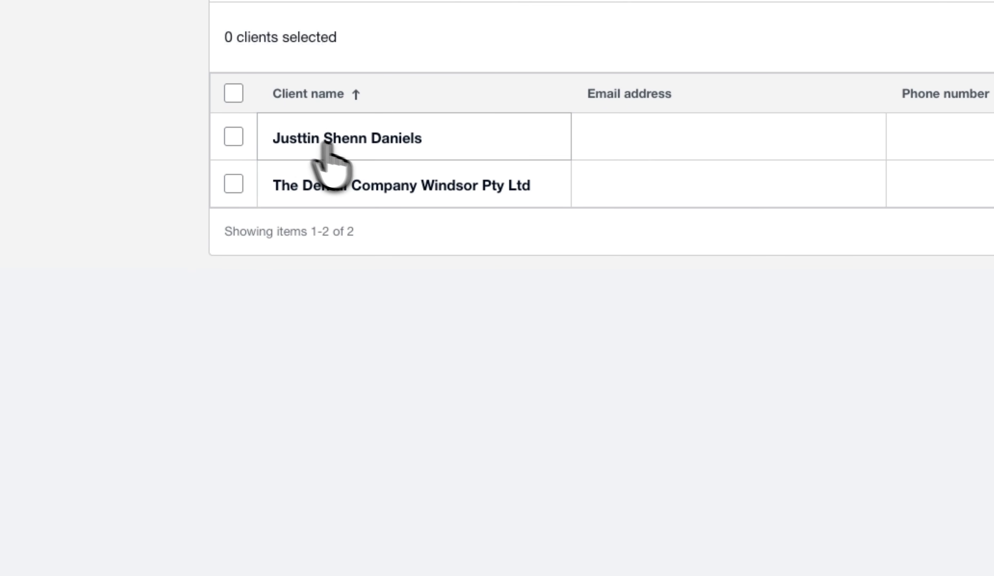
# Open the client The Dental Company Windsor Pty Ltd and examine its business details and relationships
pyautogui.click(402, 188)
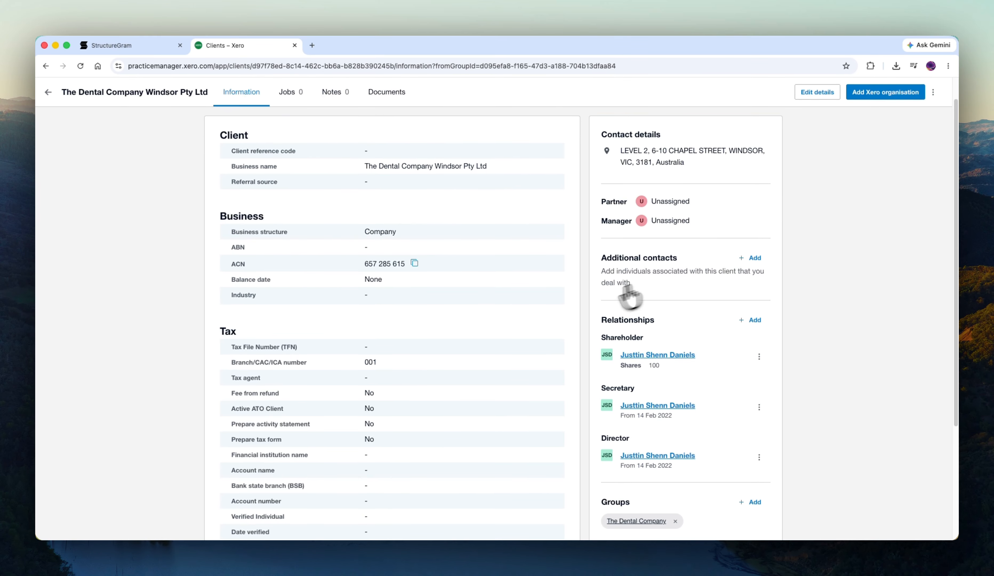
pyautogui.scroll(2, 553, 317)
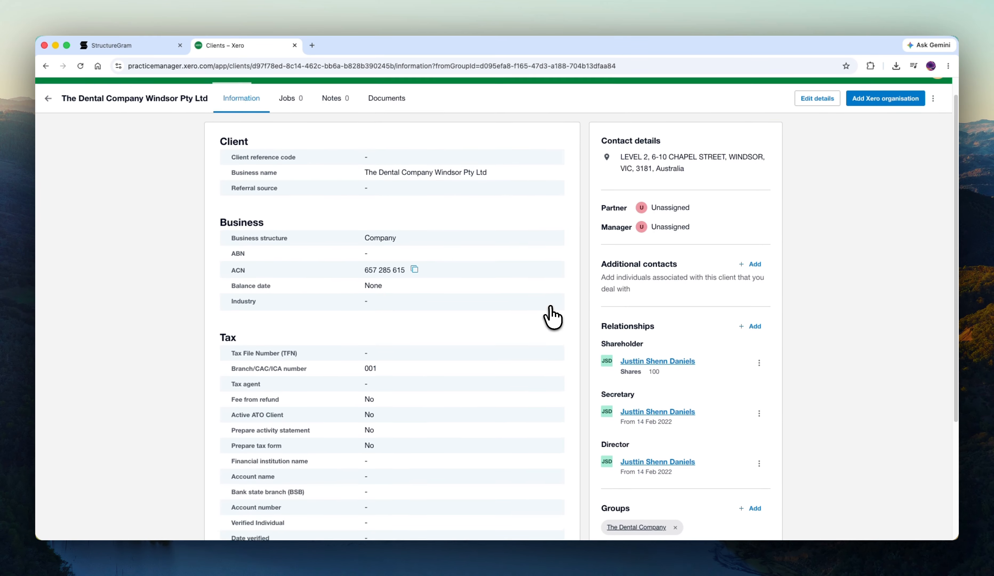
pyautogui.scroll(1, 554, 316)
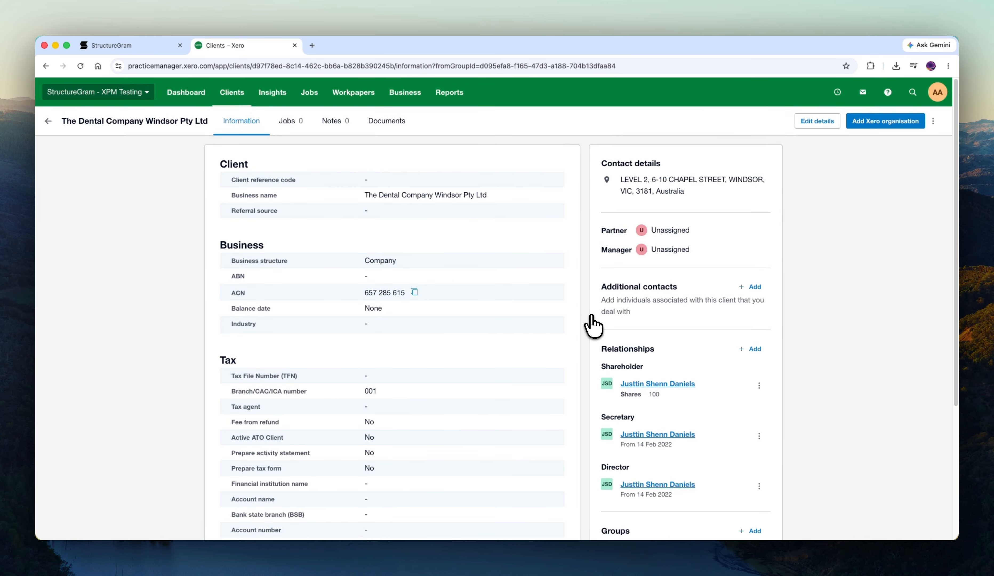